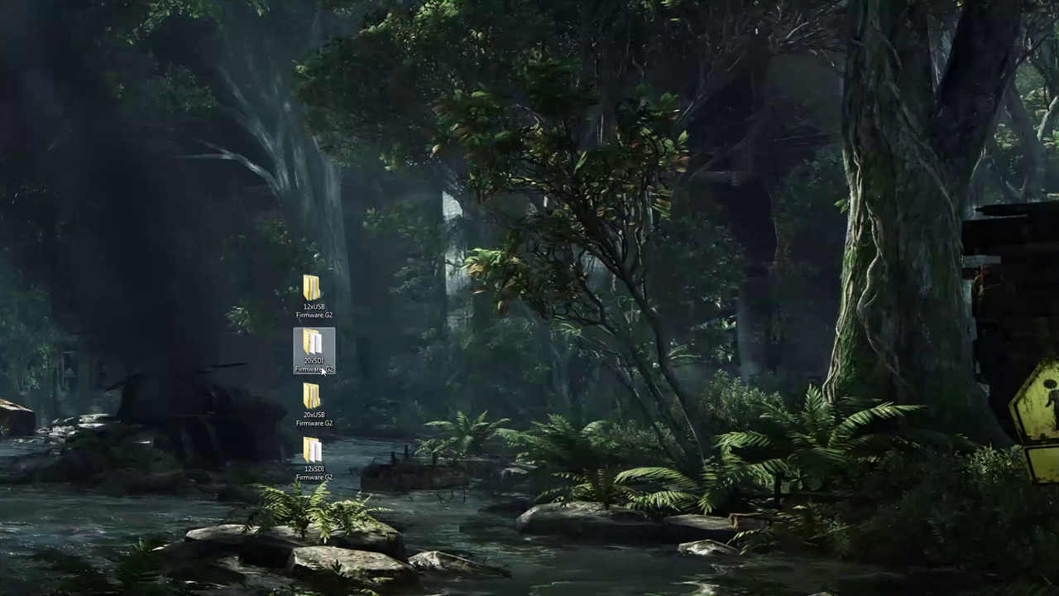
- Open the 12xSDI Firmware G2 folder on the desktop and launch the upgrade application in it
{"action": "left_click", "coordinate": [319, 459]}
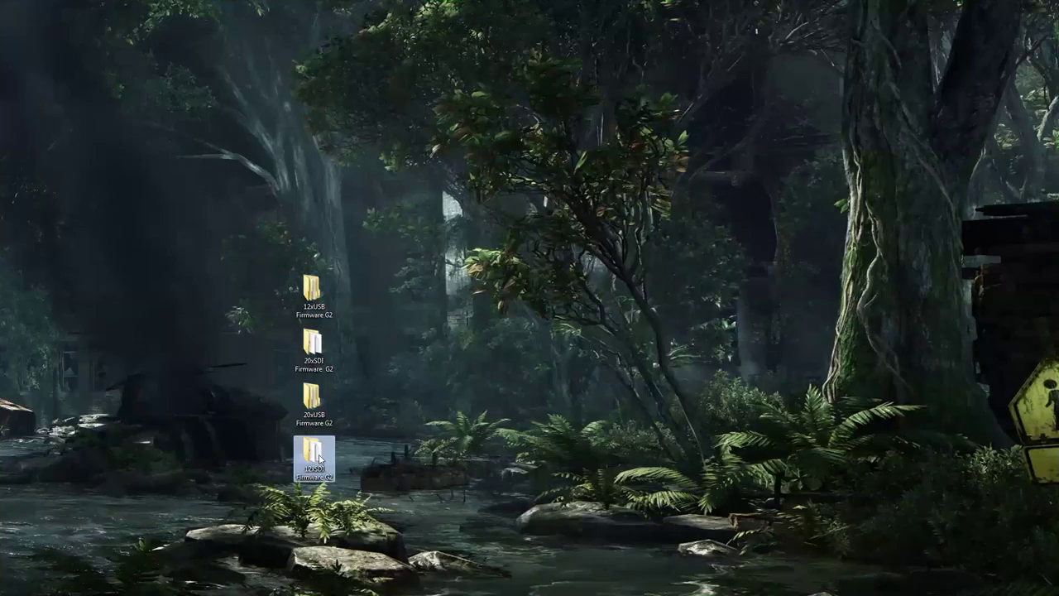
{"action": "double_click", "coordinate": [320, 459]}
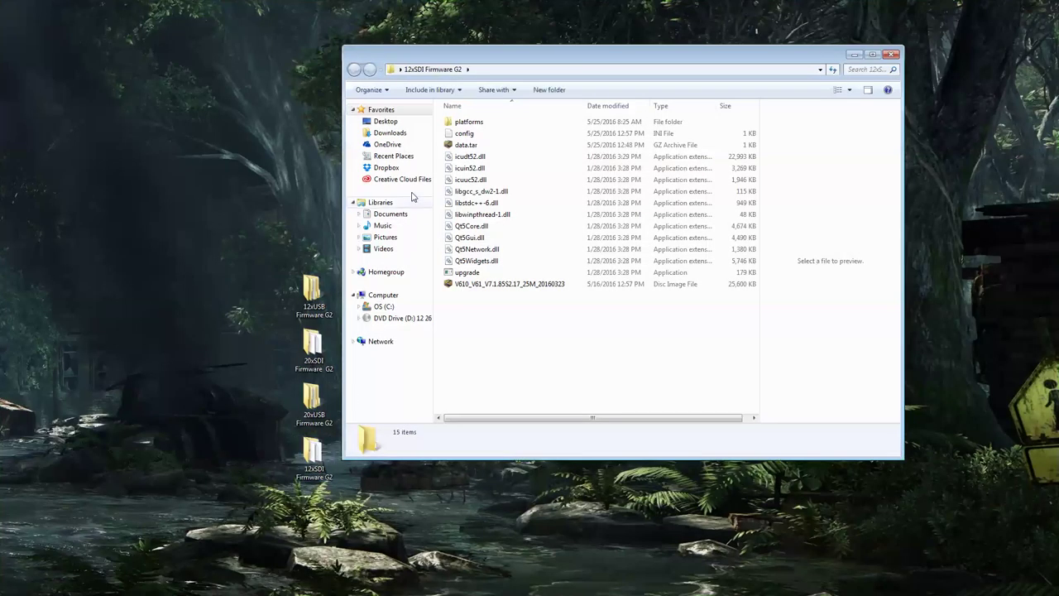
{"action": "left_click", "coordinate": [468, 273]}
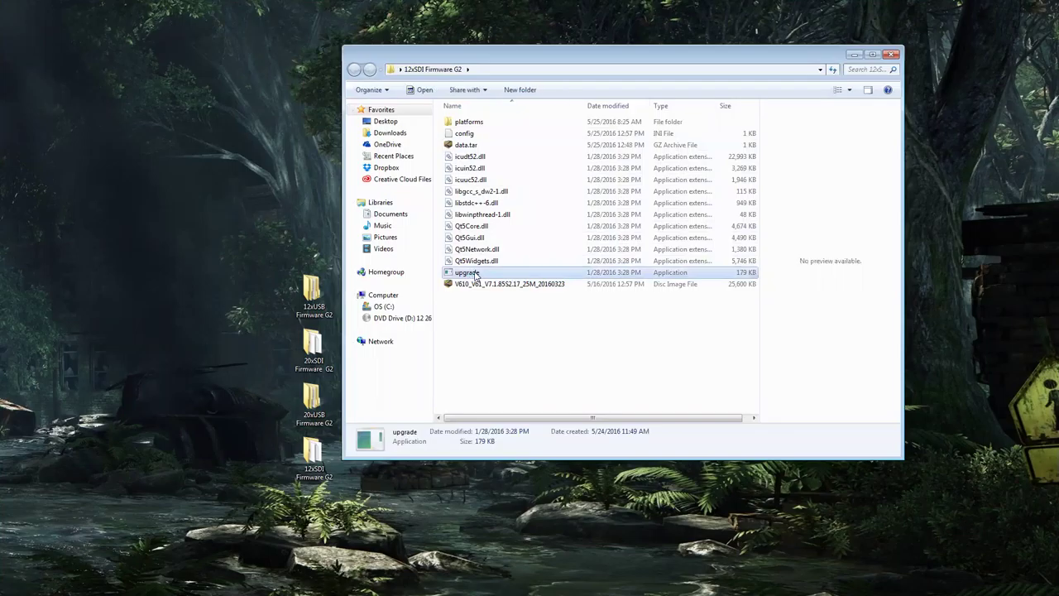
{"action": "double_click", "coordinate": [476, 275]}
- Search the network for devices and select the one at 192.168.111.87
{"action": "left_click", "coordinate": [634, 217]}
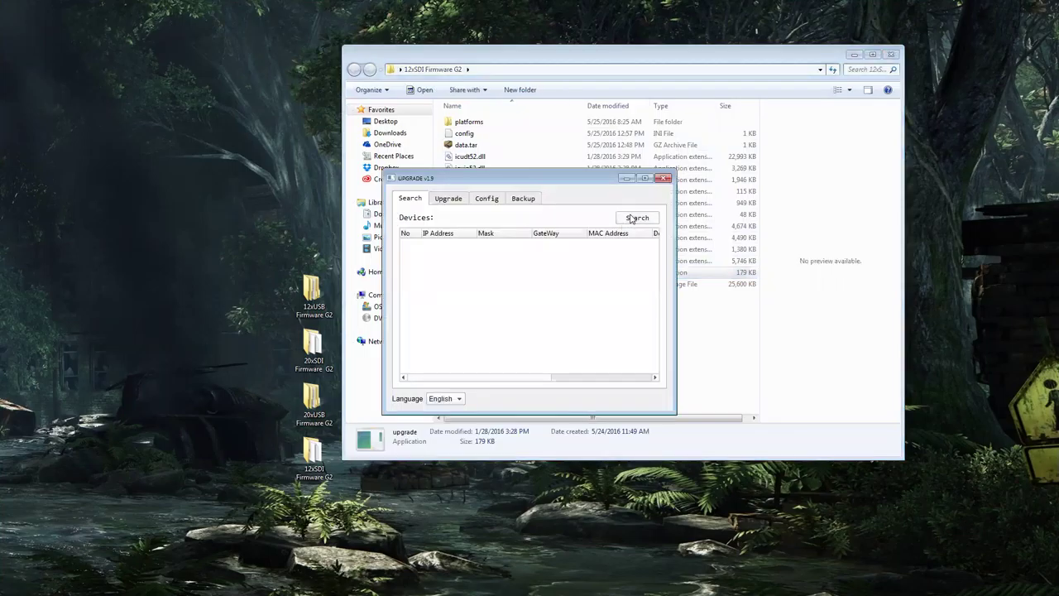
{"action": "left_click", "coordinate": [460, 243]}
{"action": "left_click", "coordinate": [457, 251]}
{"action": "left_click", "coordinate": [459, 259]}
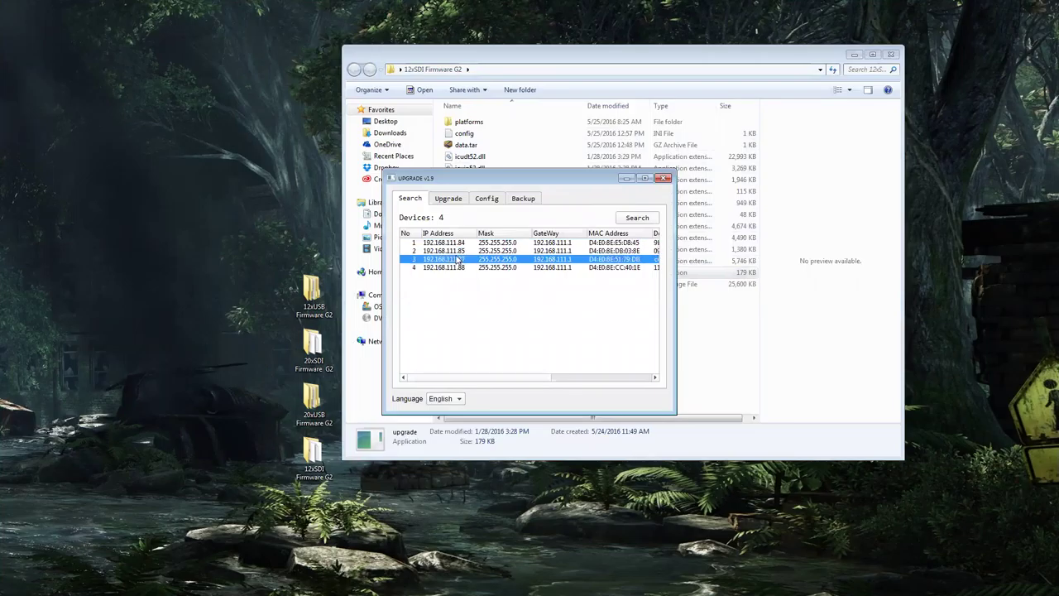
{"action": "left_click", "coordinate": [465, 270]}
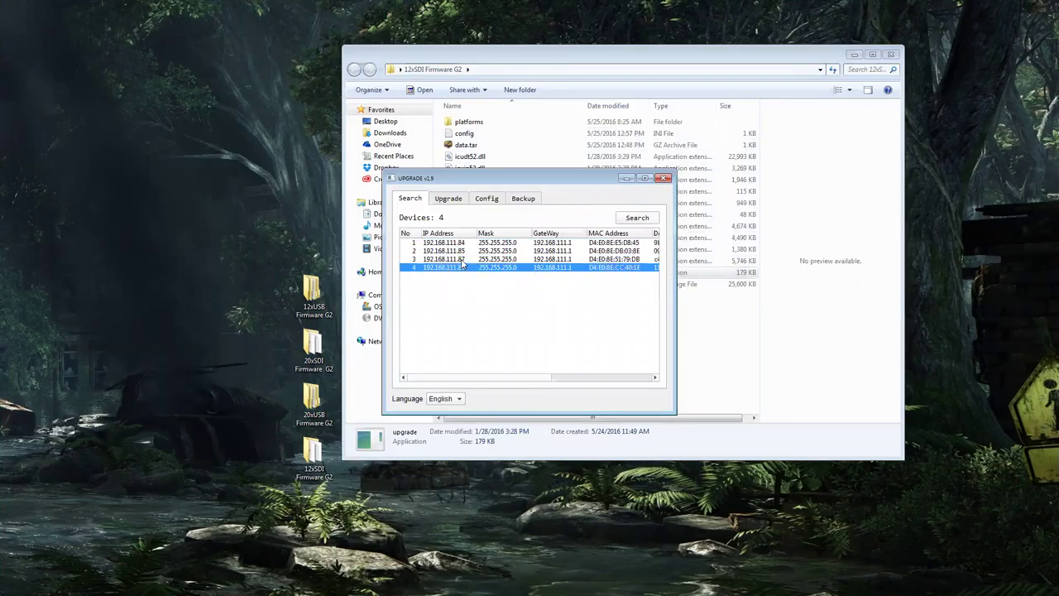
{"action": "left_click", "coordinate": [463, 261]}
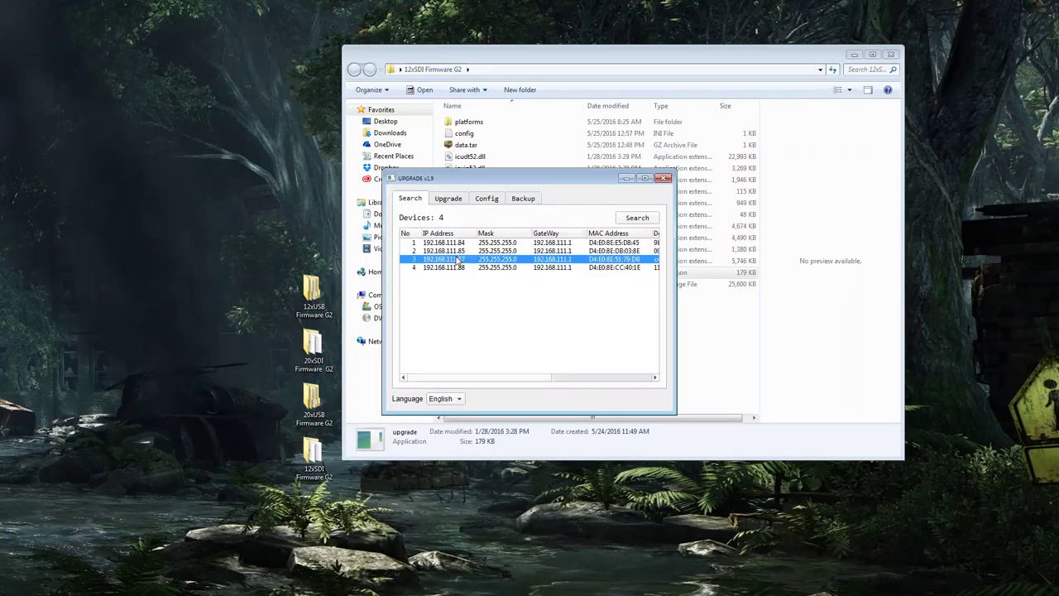
- Back up the settings of the device at 192.168.111.87
{"action": "right_click", "coordinate": [456, 259]}
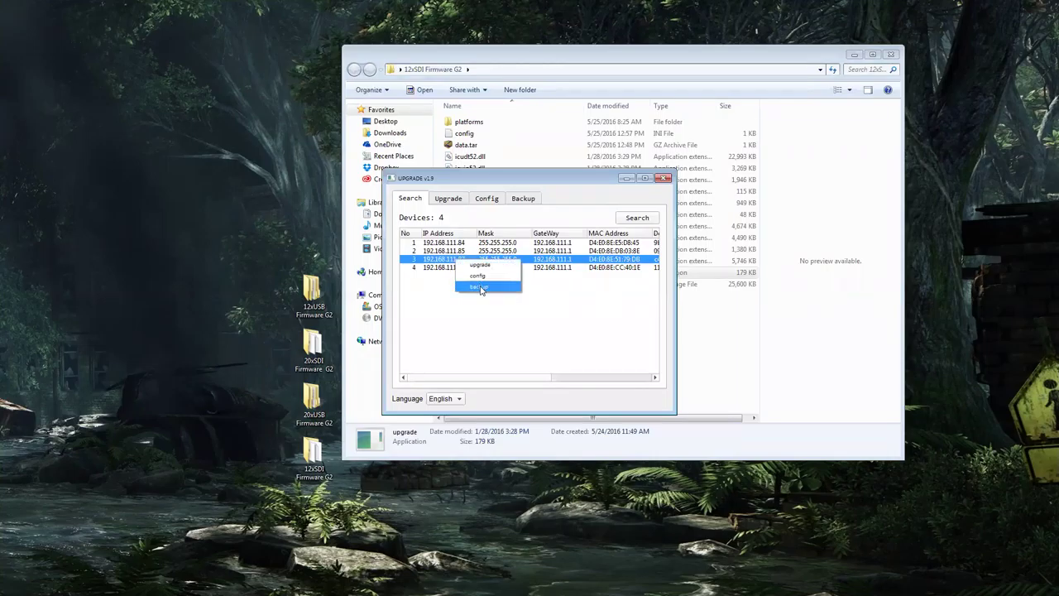
{"action": "left_click", "coordinate": [481, 287]}
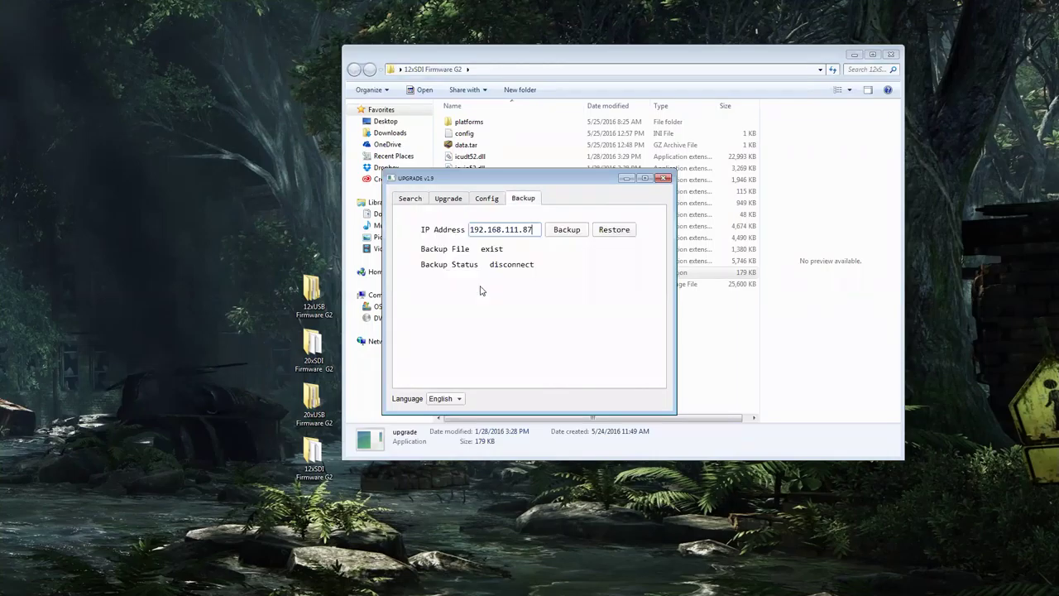
{"action": "left_click", "coordinate": [578, 233]}
{"action": "left_click", "coordinate": [538, 306]}
- Open the device at 192.168.111.87 for upgrade, set the upgrade type to MTD and query its version information
{"action": "left_click", "coordinate": [410, 199]}
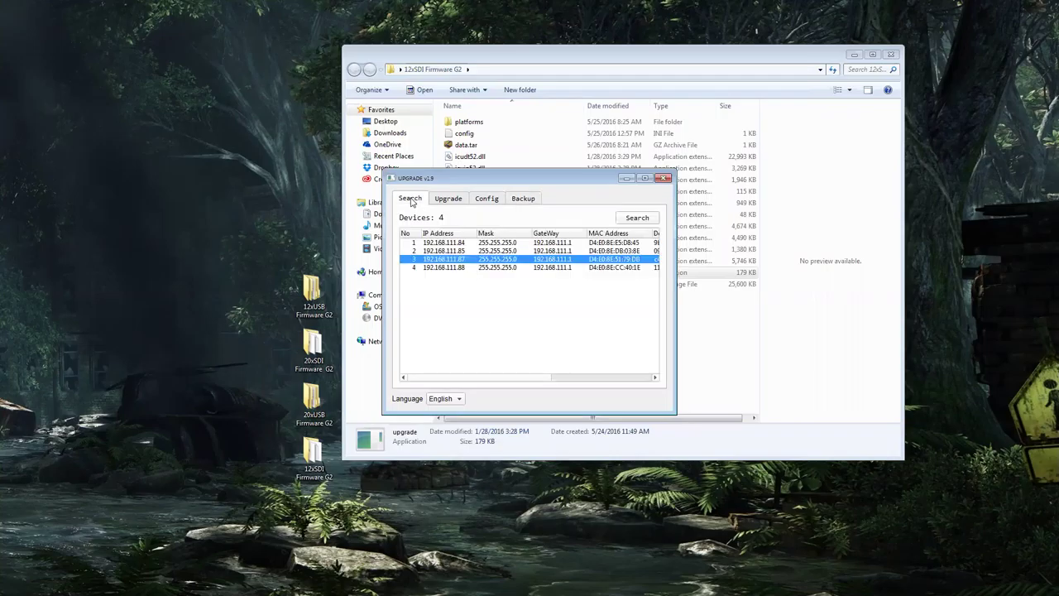
{"action": "right_click", "coordinate": [453, 261]}
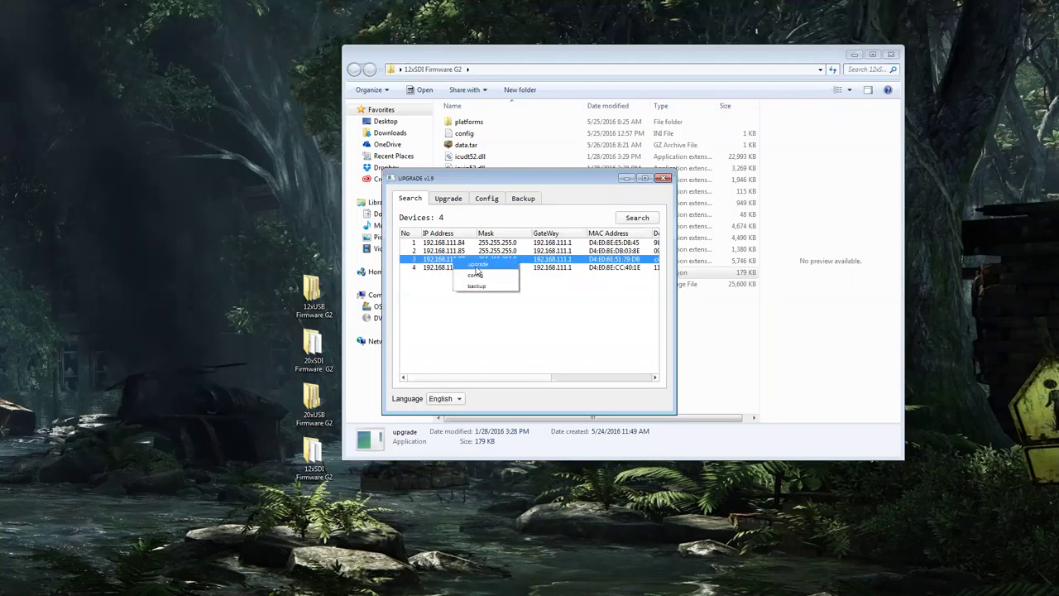
{"action": "left_click", "coordinate": [477, 267]}
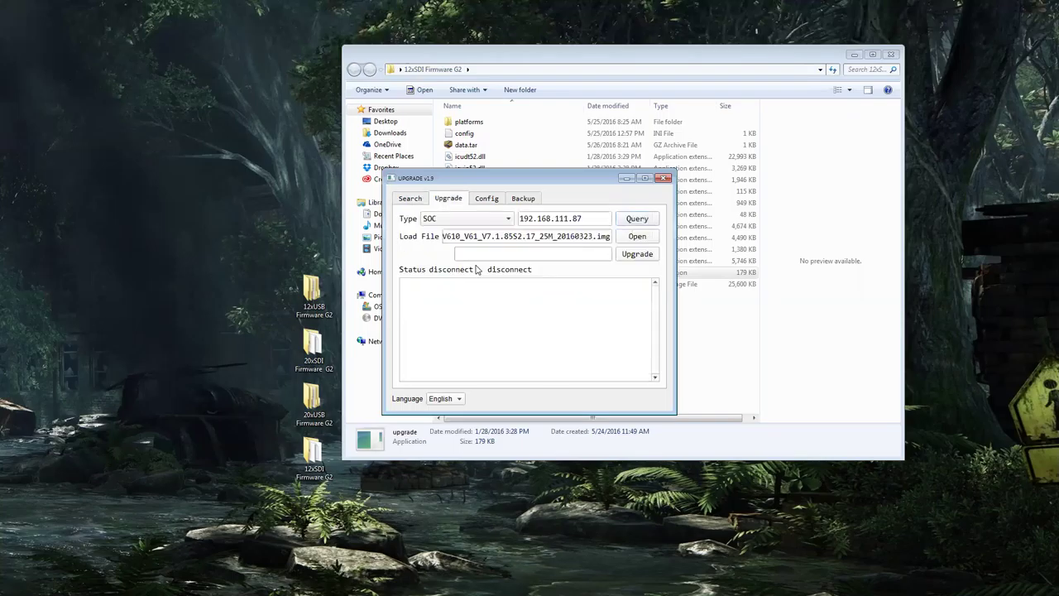
{"action": "left_click", "coordinate": [493, 221]}
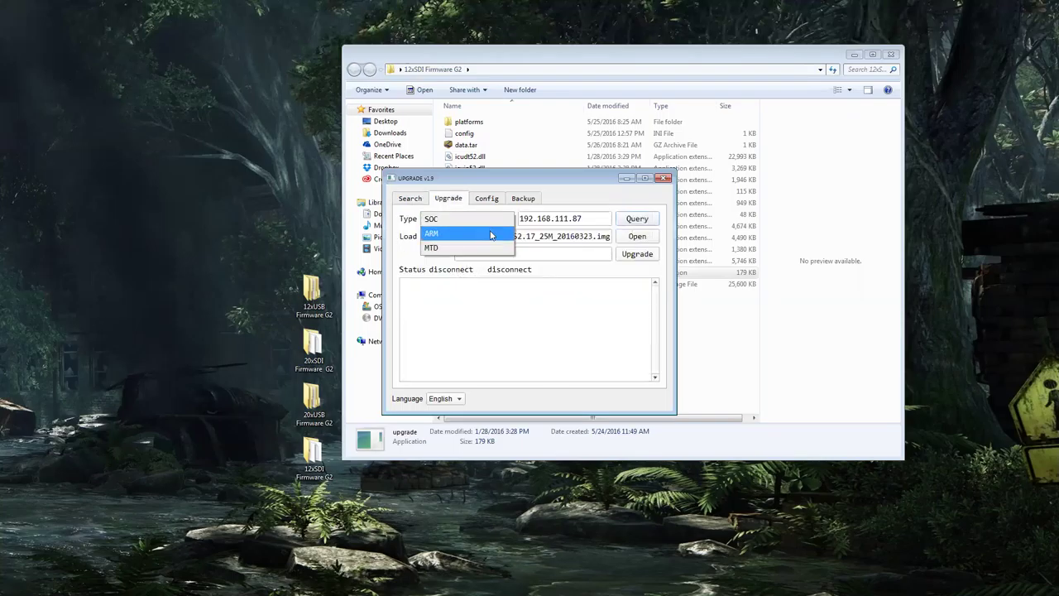
{"action": "left_click", "coordinate": [490, 248]}
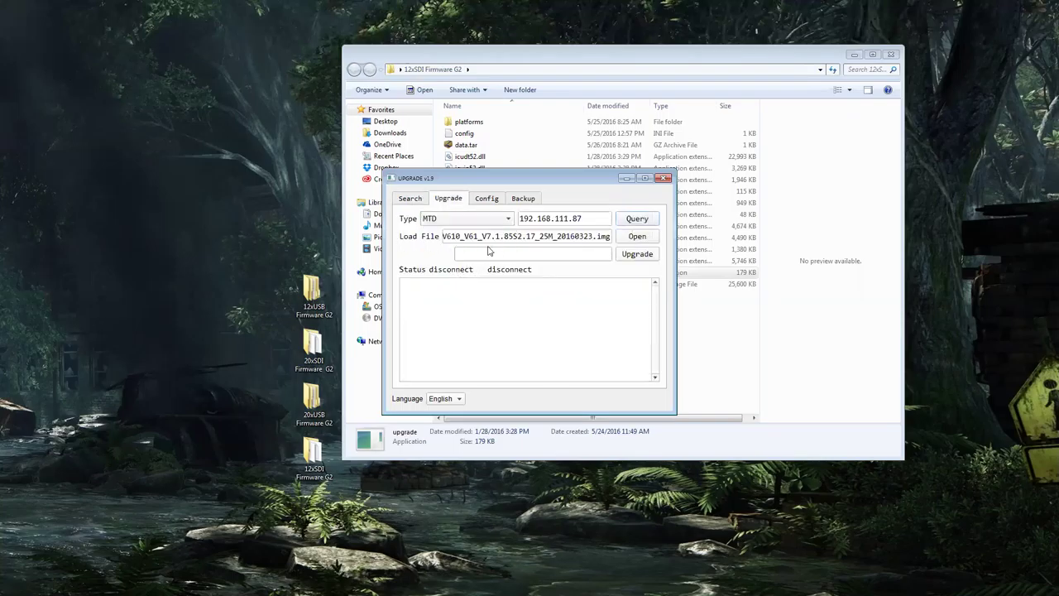
{"action": "left_click", "coordinate": [649, 222]}
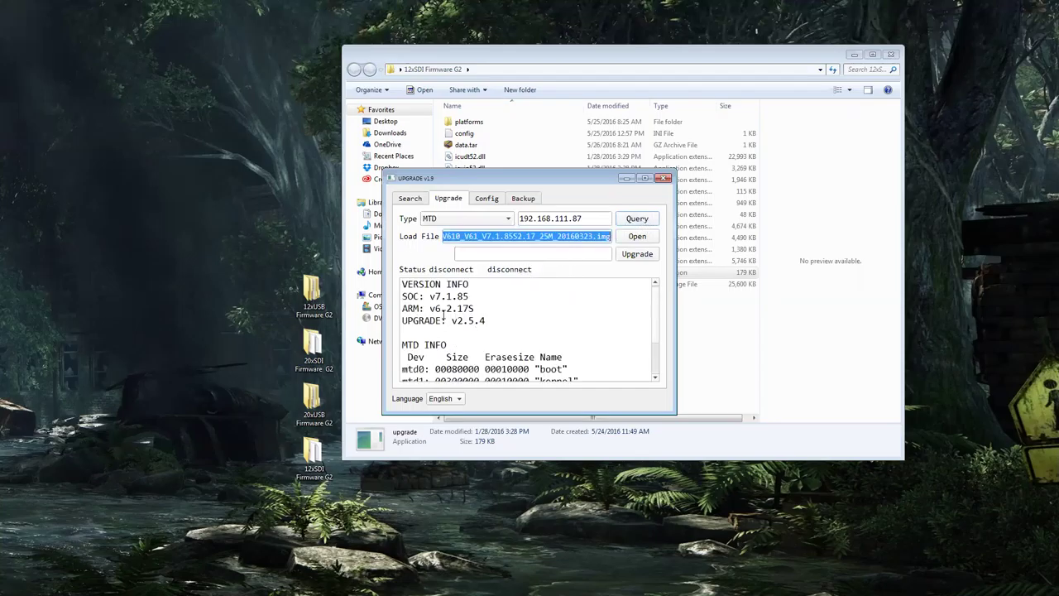
- Load the image file V610_V61_V7.1.85S2.17_25M_20160323 from the 12xSDI Firmware G2 folder and upgrade the device with it
{"action": "left_click", "coordinate": [637, 237]}
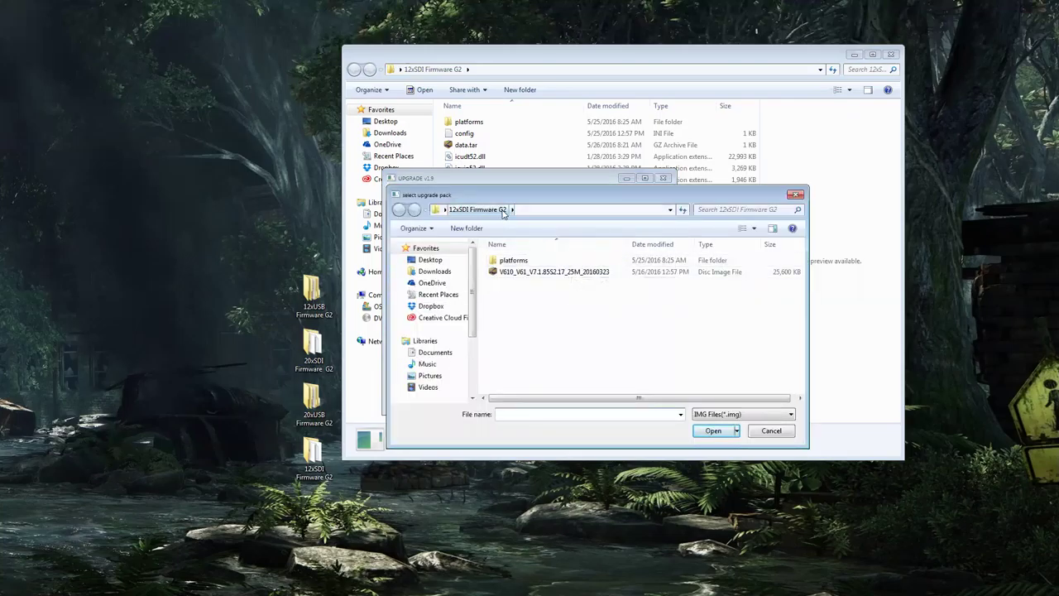
{"action": "left_click", "coordinate": [516, 276]}
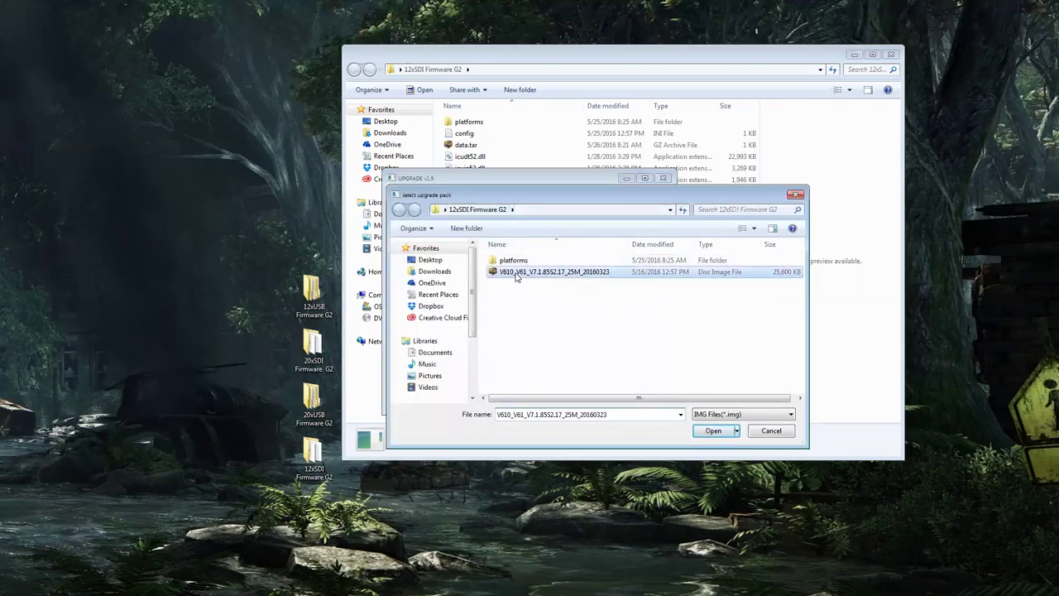
{"action": "left_click", "coordinate": [711, 430]}
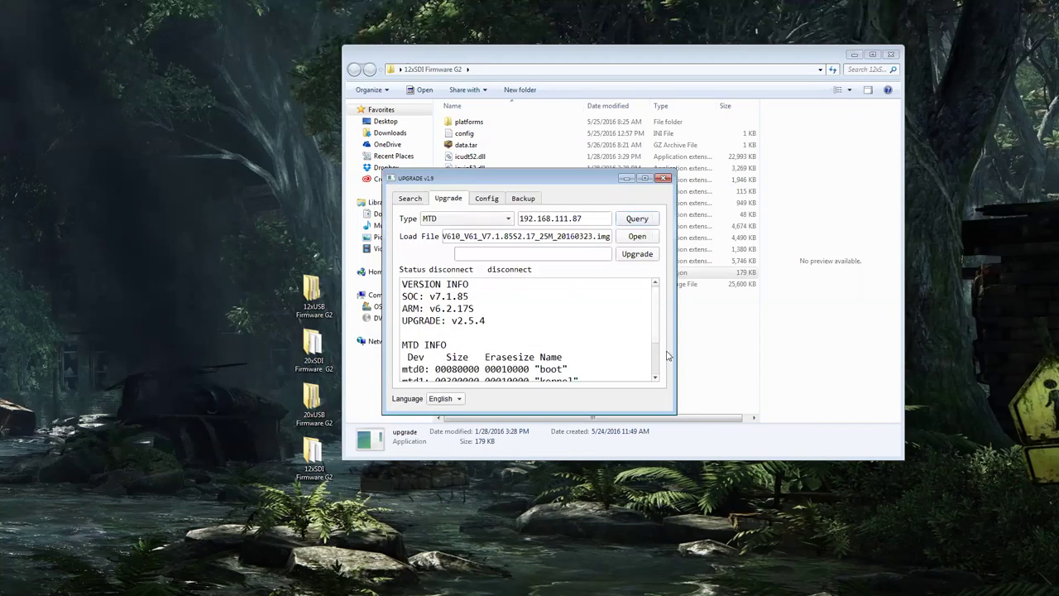
{"action": "left_click", "coordinate": [635, 255]}
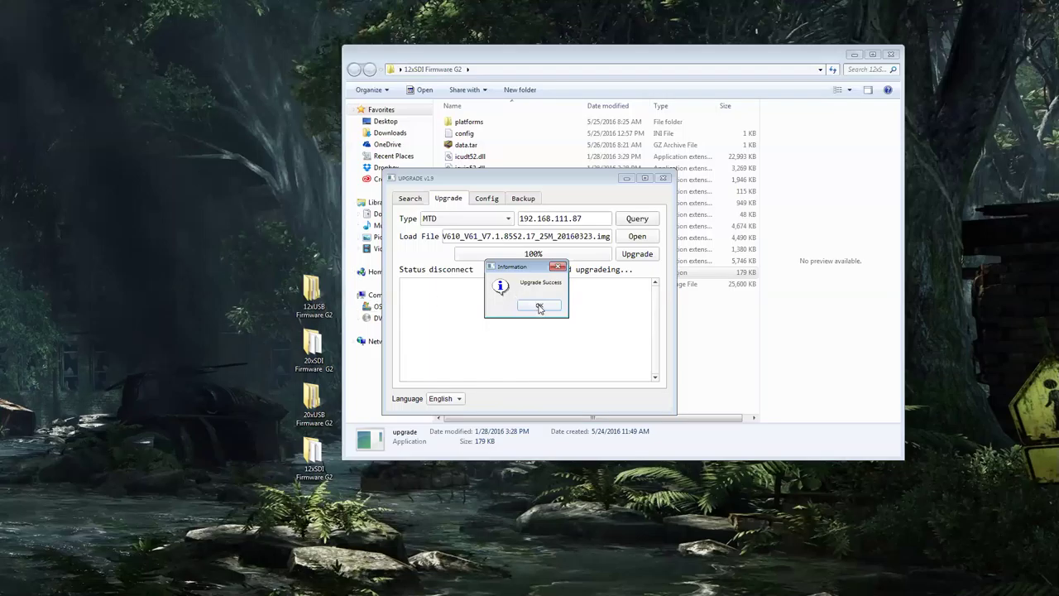
{"action": "left_click", "coordinate": [539, 307]}
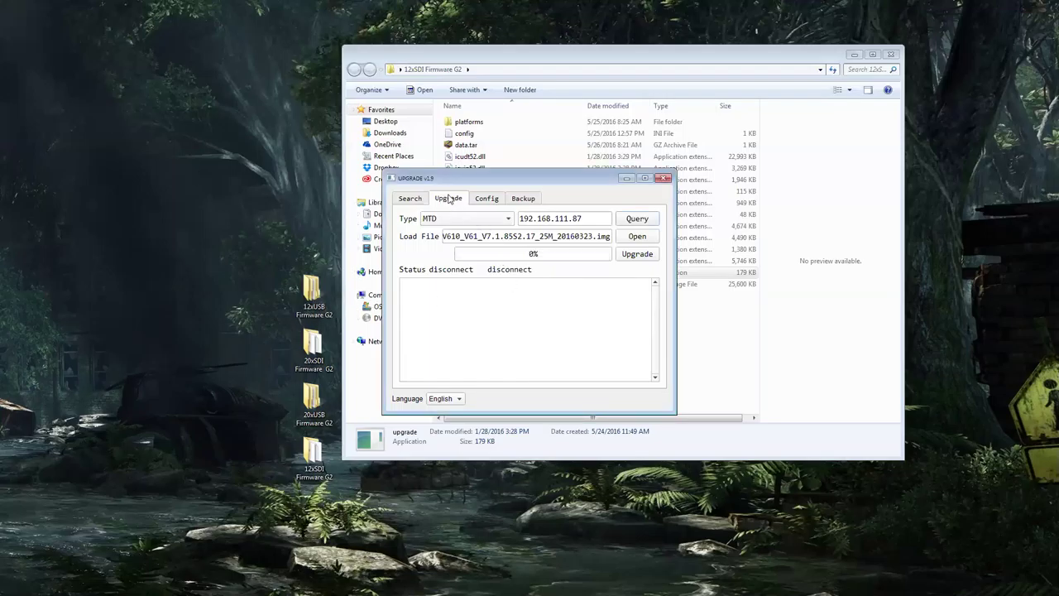
- Search for devices again and open the network configuration of the device at 192.168.100.88
{"action": "left_click", "coordinate": [414, 200]}
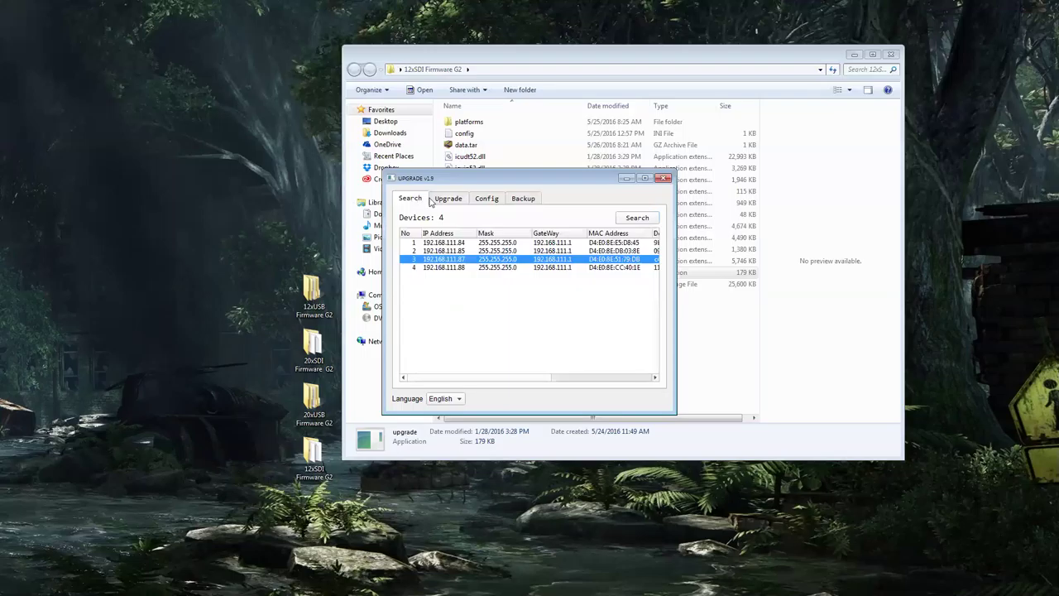
{"action": "left_click", "coordinate": [634, 217]}
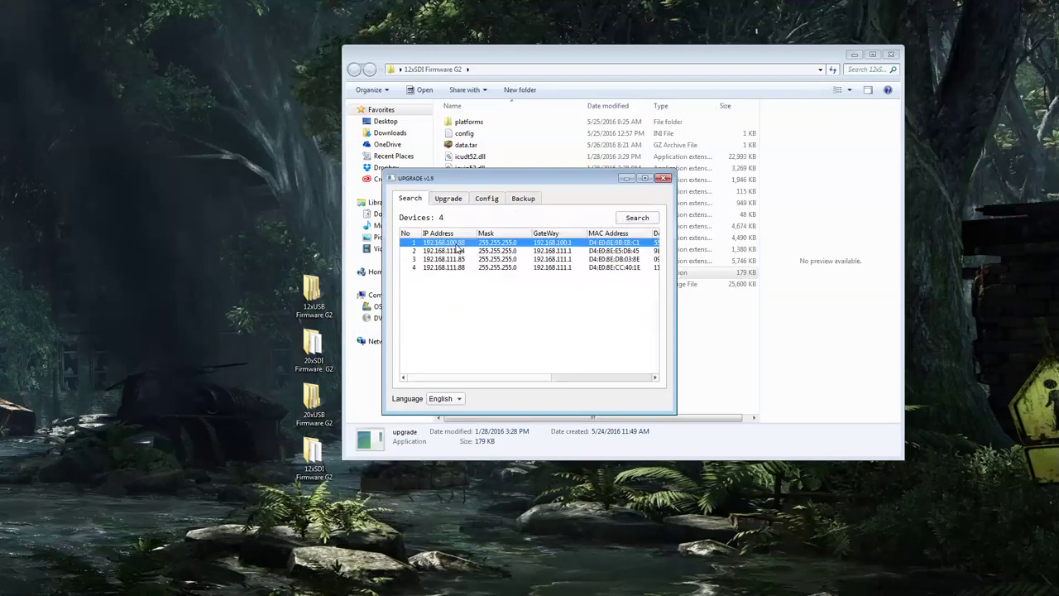
{"action": "right_click", "coordinate": [461, 245]}
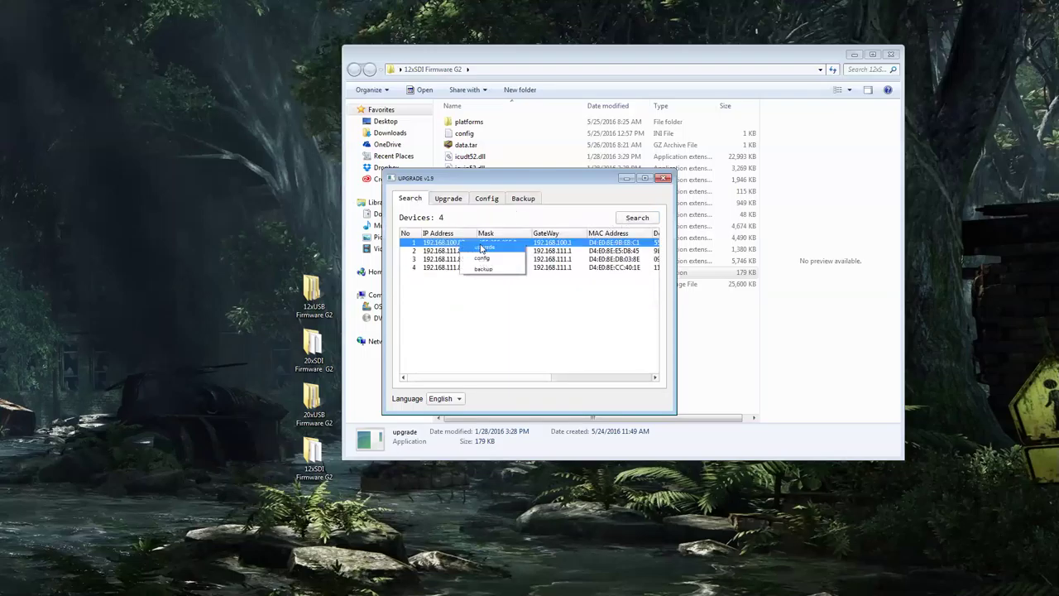
{"action": "left_click", "coordinate": [497, 258]}
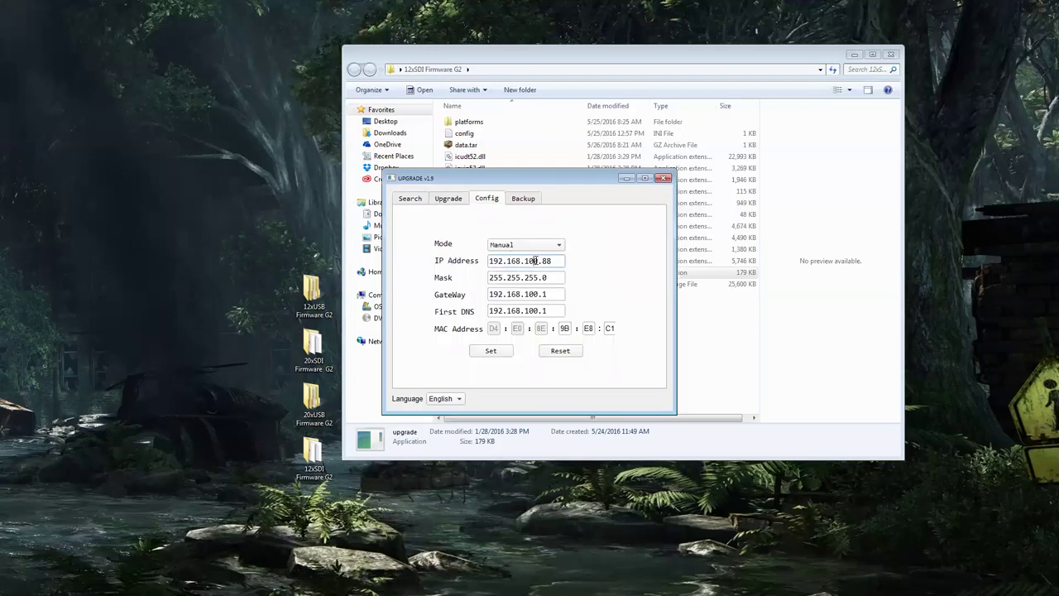
- Change the device's IP address to 192.168.111.87
{"action": "left_click", "coordinate": [540, 260]}
{"action": "key", "text": "BackSpace"}
{"action": "key", "text": "BackSpace"}
{"action": "type", "text": "11"}
{"action": "key", "text": "End"}
{"action": "key", "text": "BackSpace"}
{"action": "type", "text": "7"}
- Change the device's gateway to 192.168.111.1 and apply the network configuration
{"action": "left_click", "coordinate": [538, 294]}
{"action": "key", "text": "BackSpace"}
{"action": "key", "text": "BackSpace"}
{"action": "type", "text": "11"}
{"action": "left_click", "coordinate": [494, 351]}
{"action": "left_click", "coordinate": [537, 309]}
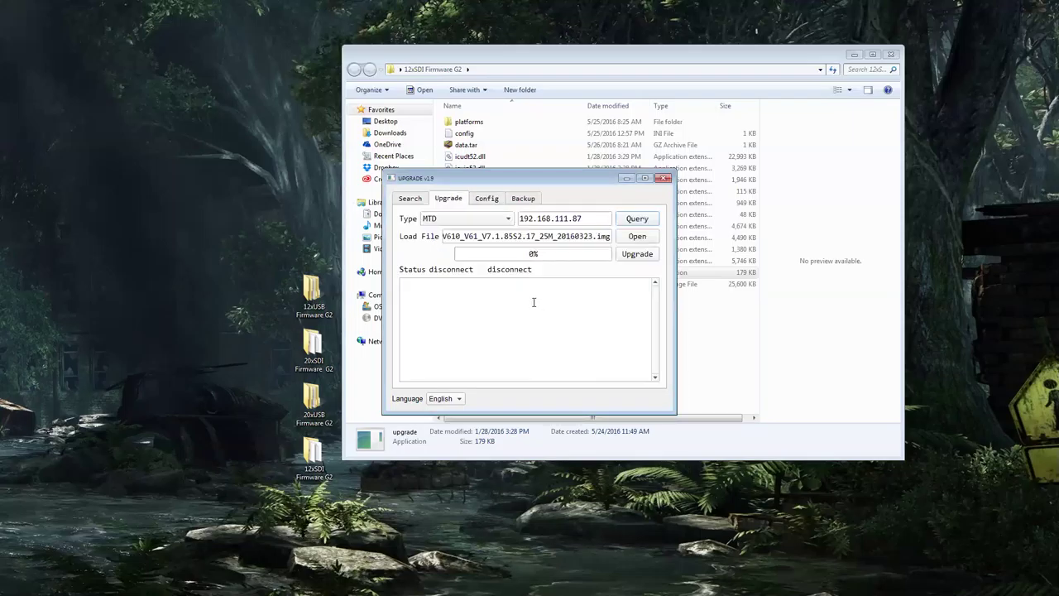
- Search again until the device at 192.168.111.87 is listed and restore the backup to it
{"action": "left_click", "coordinate": [524, 200]}
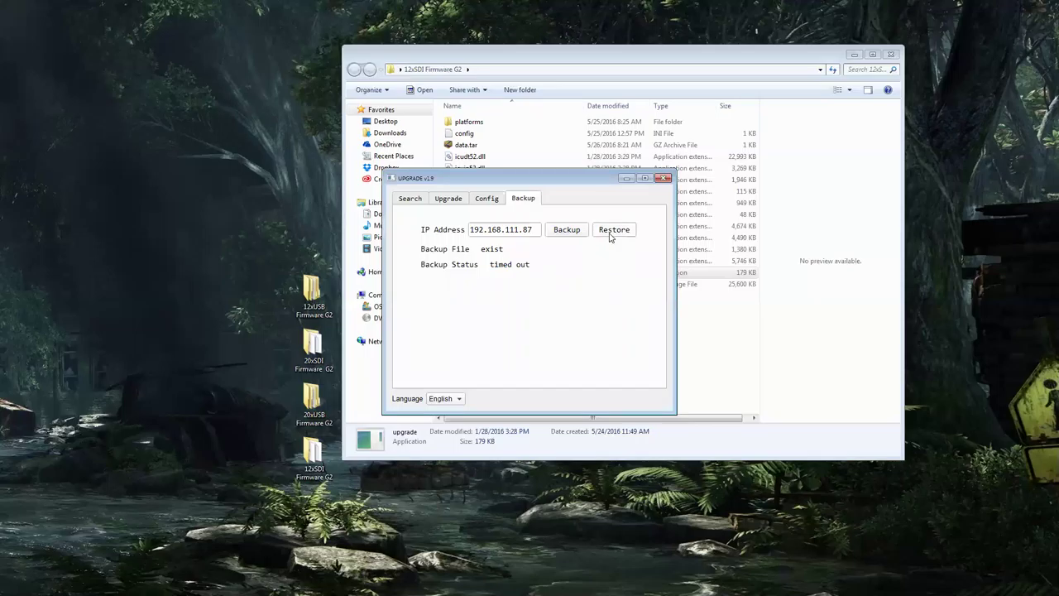
{"action": "left_click", "coordinate": [412, 199]}
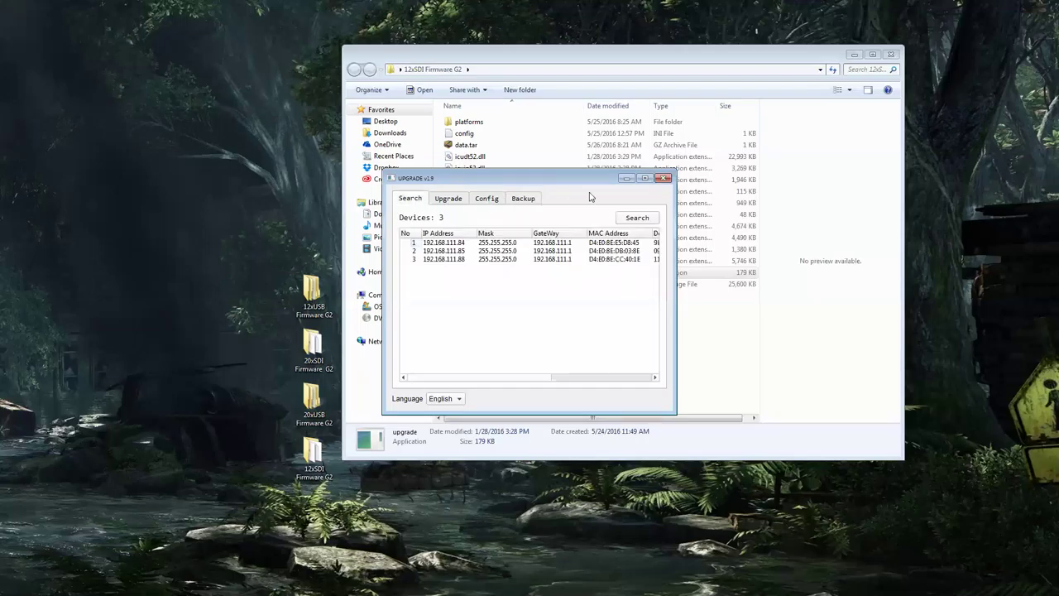
{"action": "left_click", "coordinate": [630, 220]}
{"action": "left_click", "coordinate": [635, 218]}
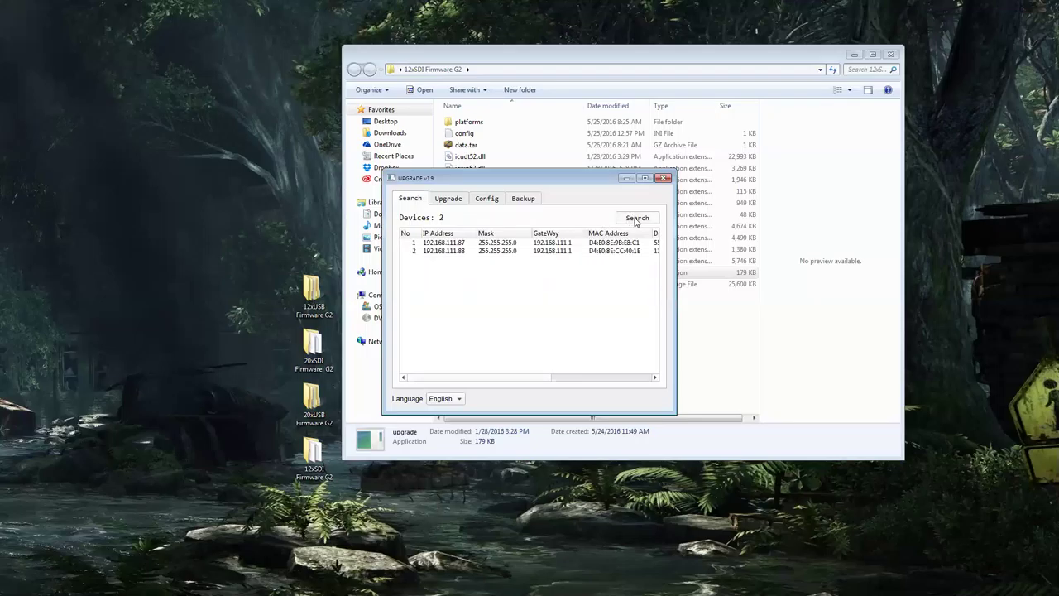
{"action": "left_click", "coordinate": [496, 260]}
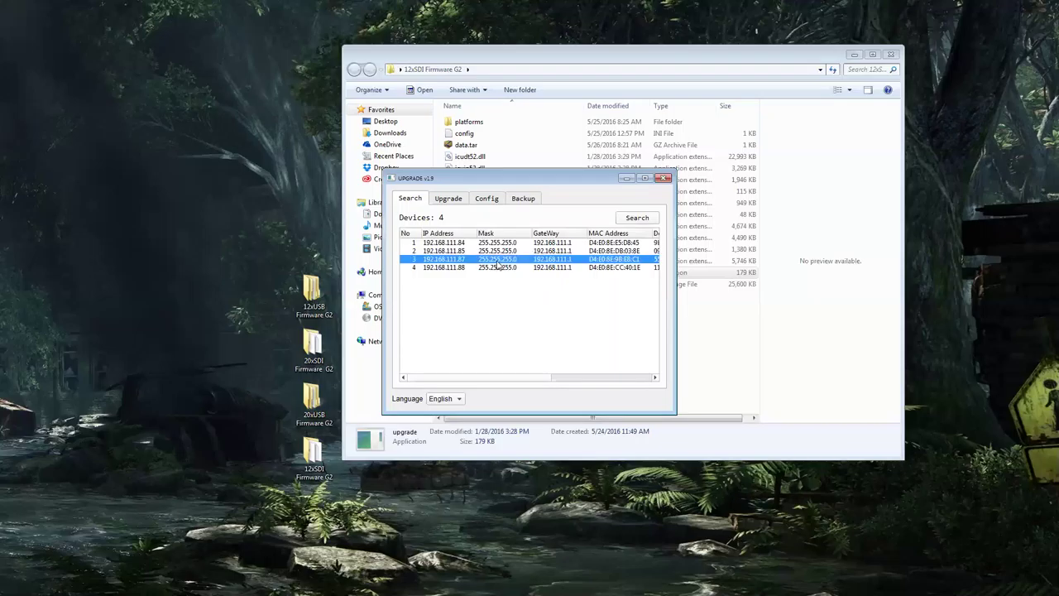
{"action": "left_click", "coordinate": [524, 200]}
{"action": "left_click", "coordinate": [607, 232]}
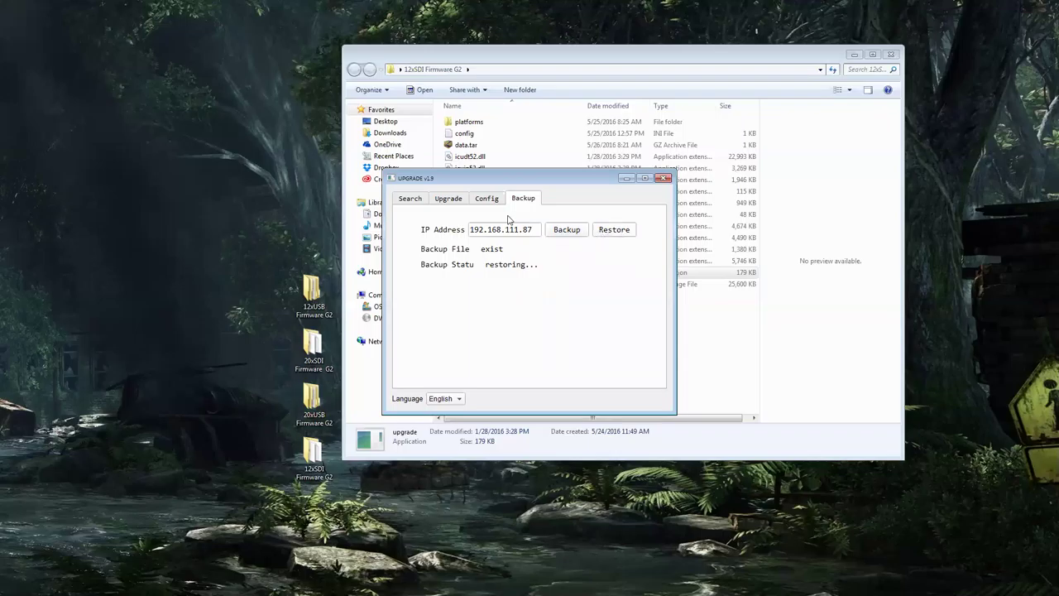
- Repeat the device search after the restore and select the device at 192.168.111.87
{"action": "left_click", "coordinate": [411, 200]}
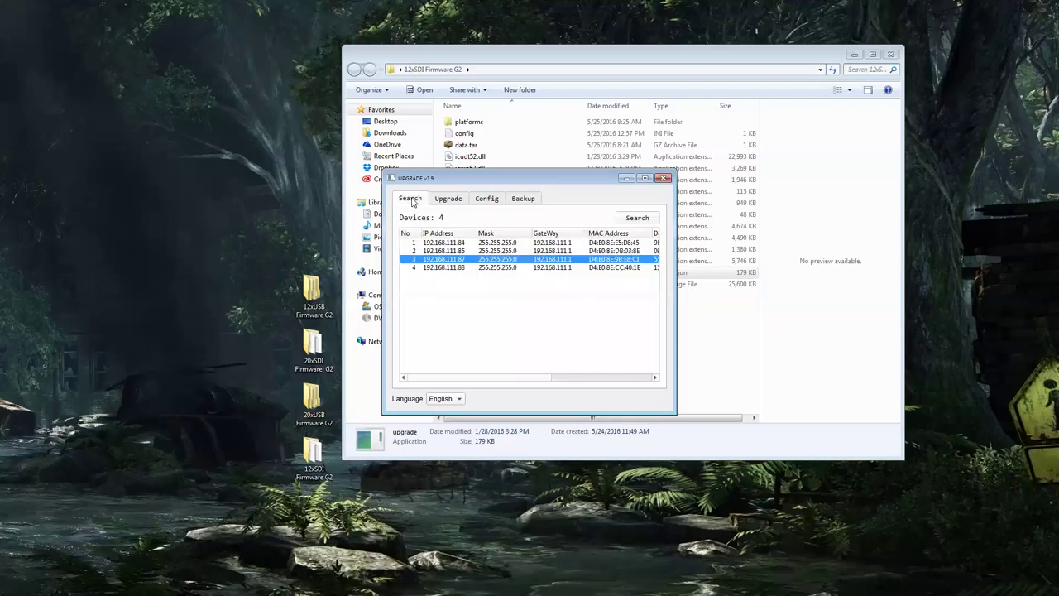
{"action": "left_click", "coordinate": [634, 220]}
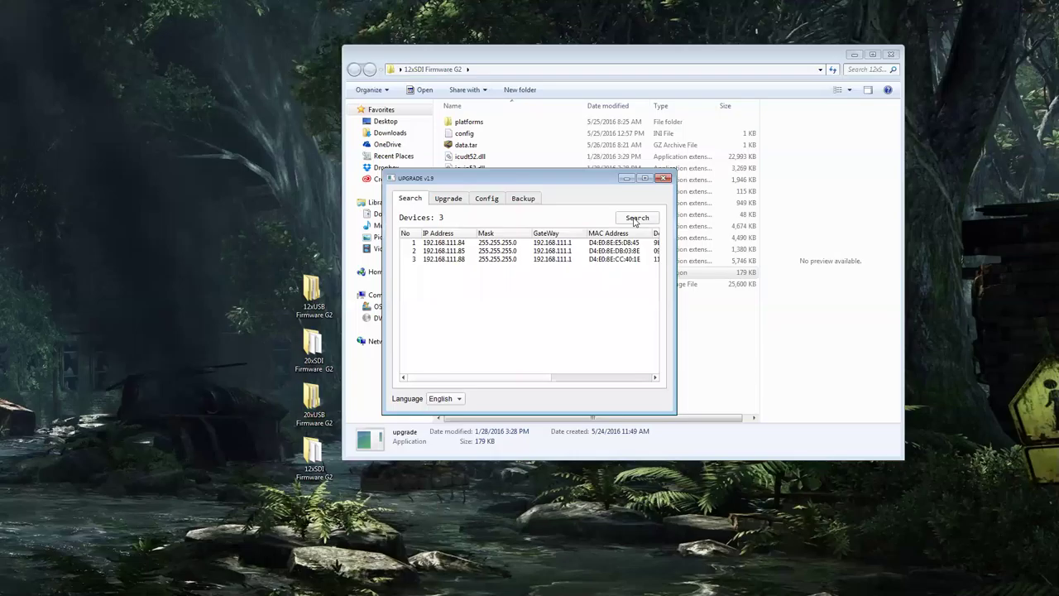
{"action": "left_click", "coordinate": [635, 220]}
{"action": "left_click", "coordinate": [635, 220]}
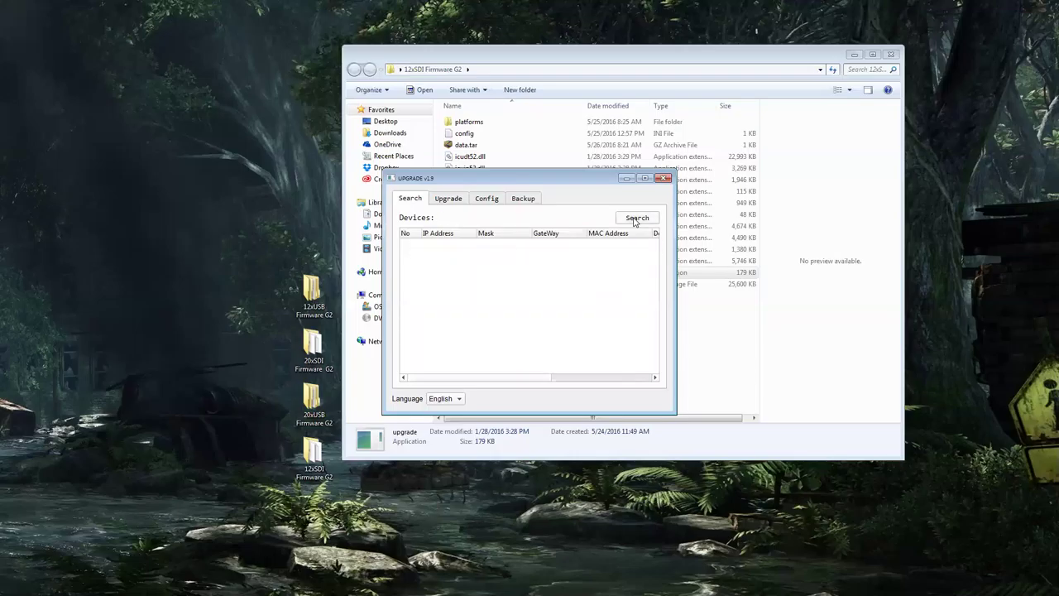
{"action": "left_click", "coordinate": [635, 220]}
{"action": "left_click", "coordinate": [462, 260]}
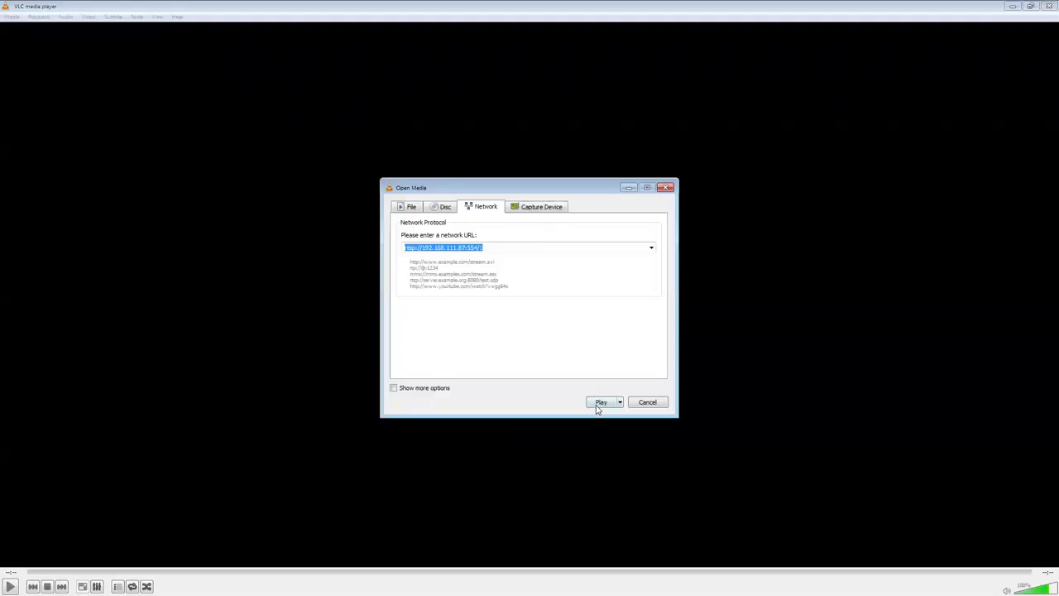
- Play the network stream rtsp://192.168.111.87:554/1 in VLC media player to check the camera picture, and close the player
{"action": "left_click", "coordinate": [601, 404]}
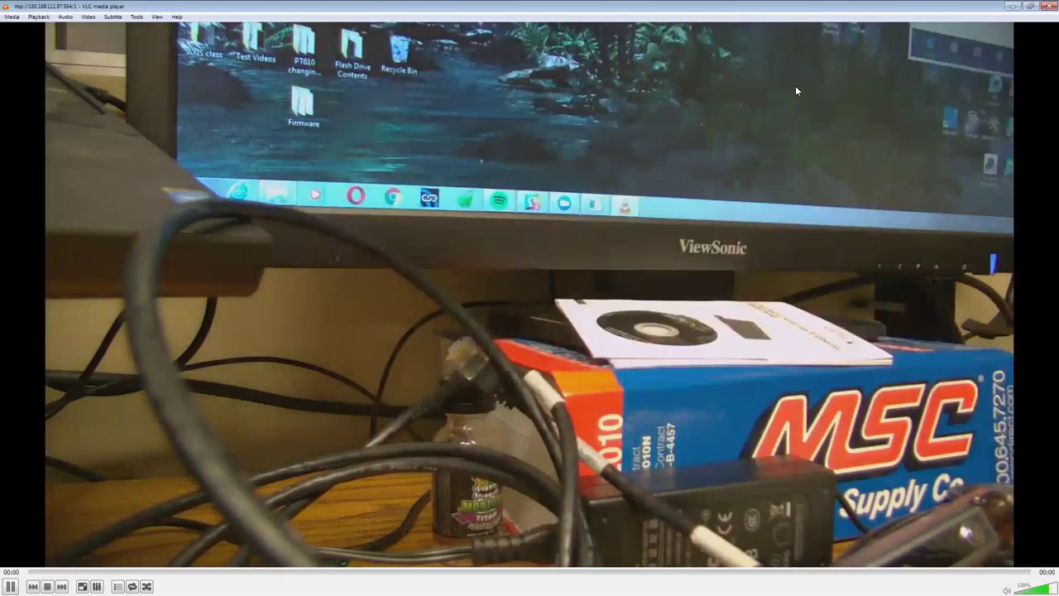
{"action": "left_click", "coordinate": [1049, 7]}
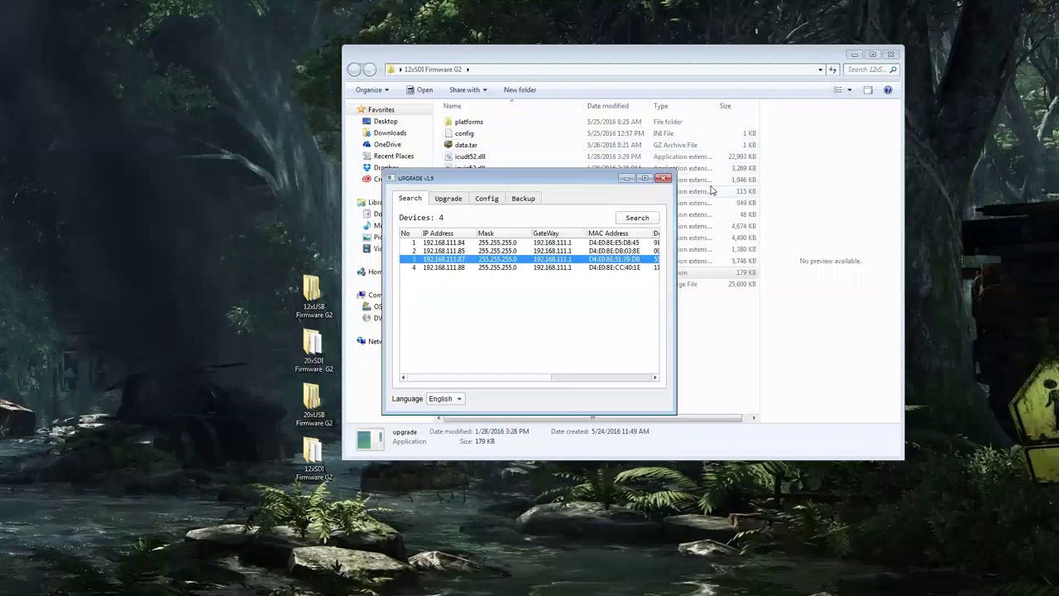